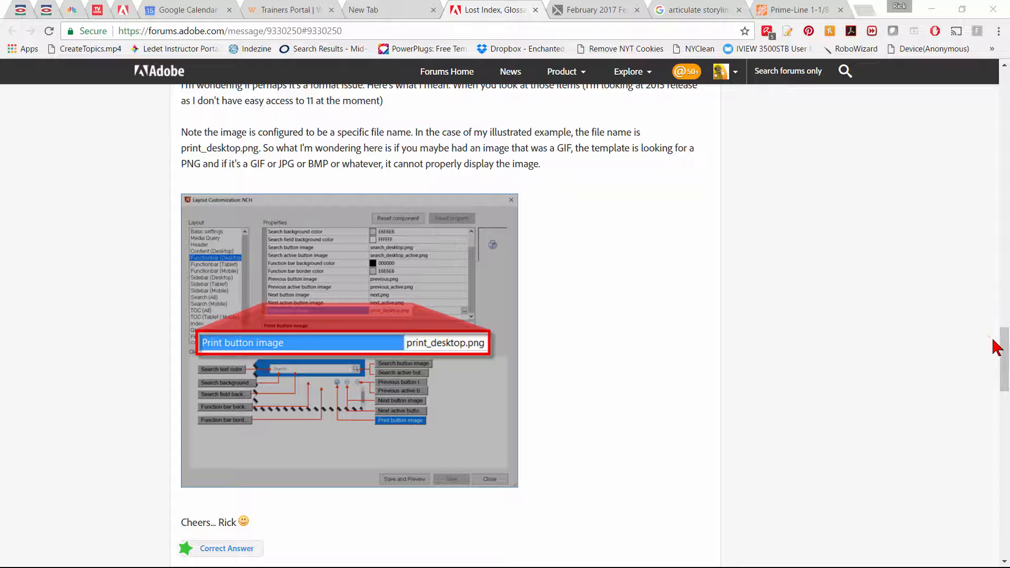
Switch from the forum post to the Layout Customization: Azure_Blue dialog and capture that whole dialog as a screenshot
drag(1003, 345, 1007, 351)
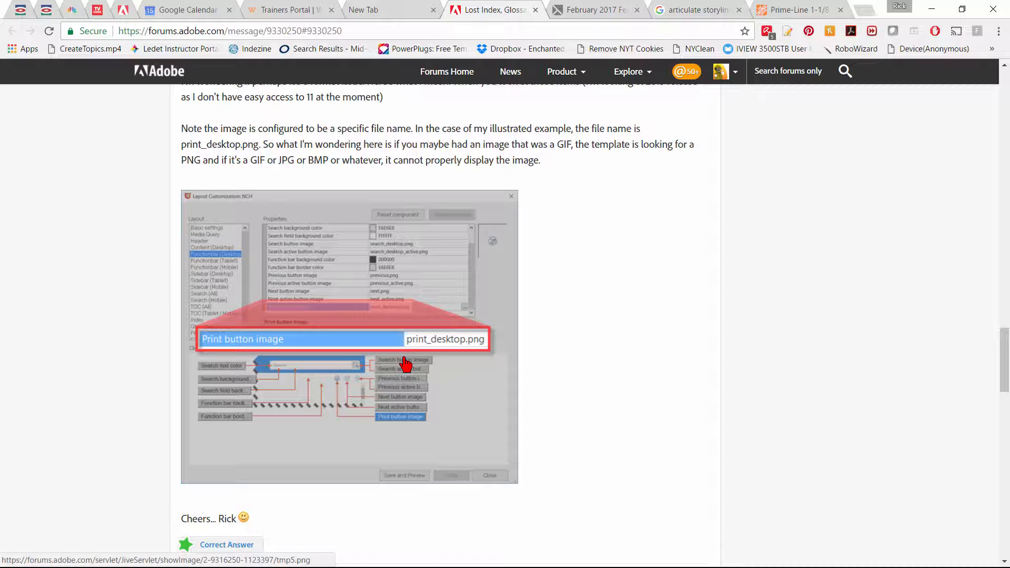
key(alt+Tab)
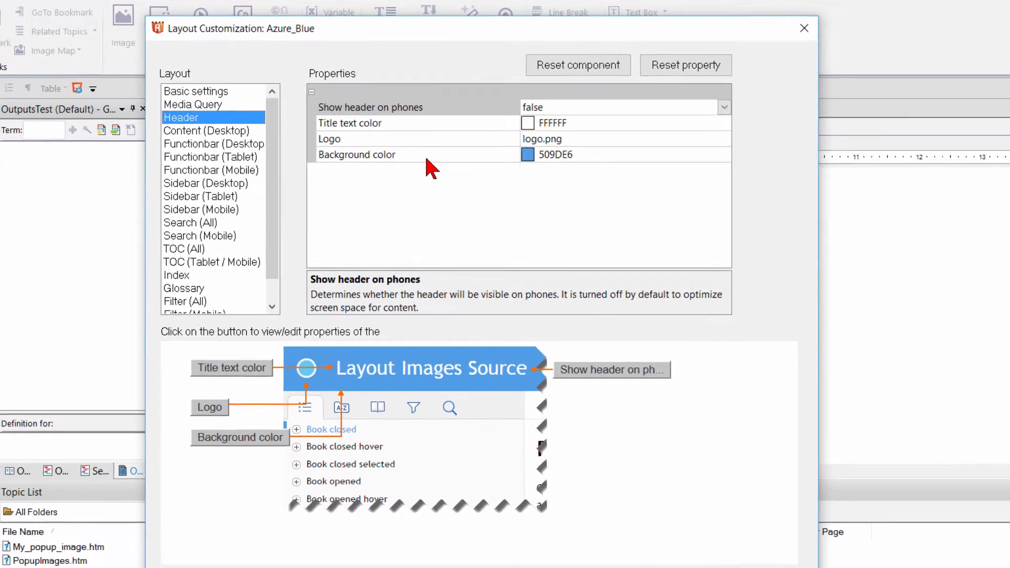
key(Print)
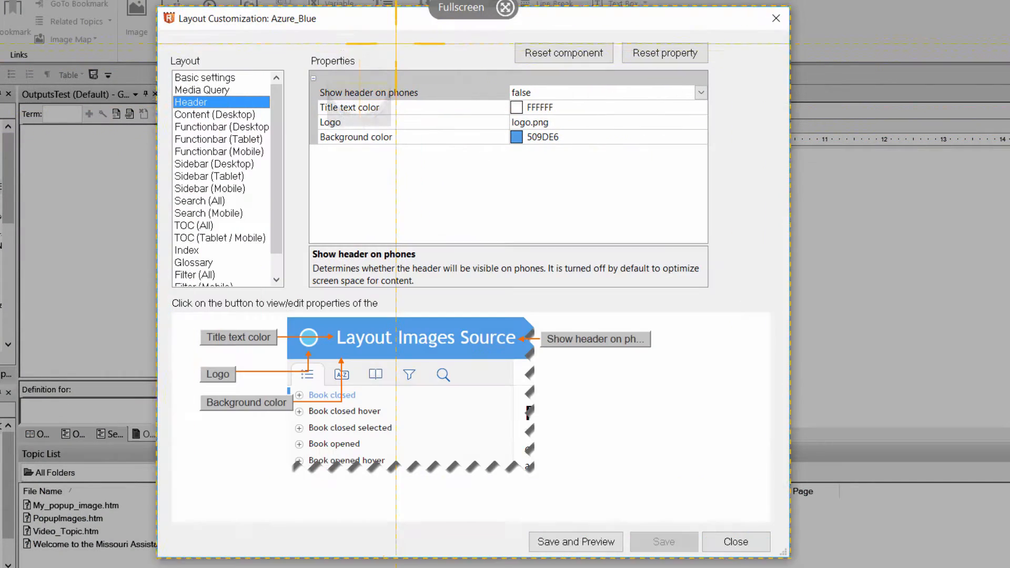
click(397, 43)
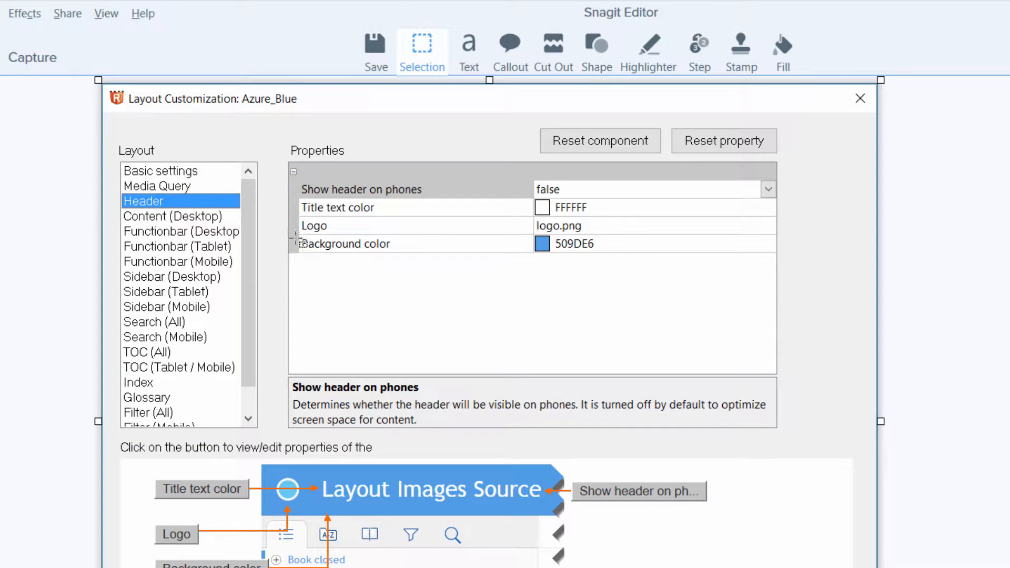
Select the Background color row in the capture and apply Spotlight & Magnify with 100% zoom, 27% dim and 1% blur
drag(295, 235, 604, 255)
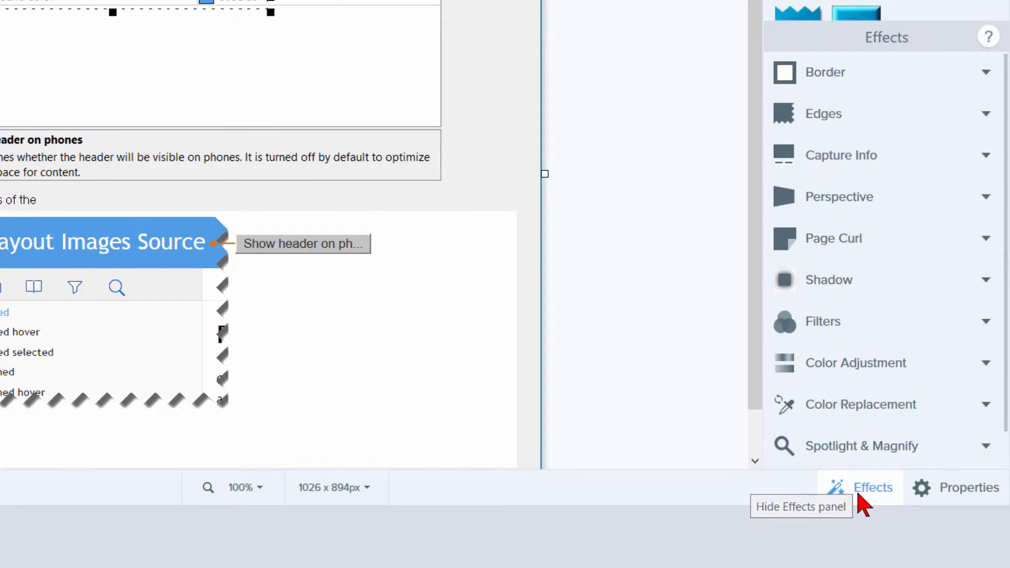
click(860, 496)
click(858, 494)
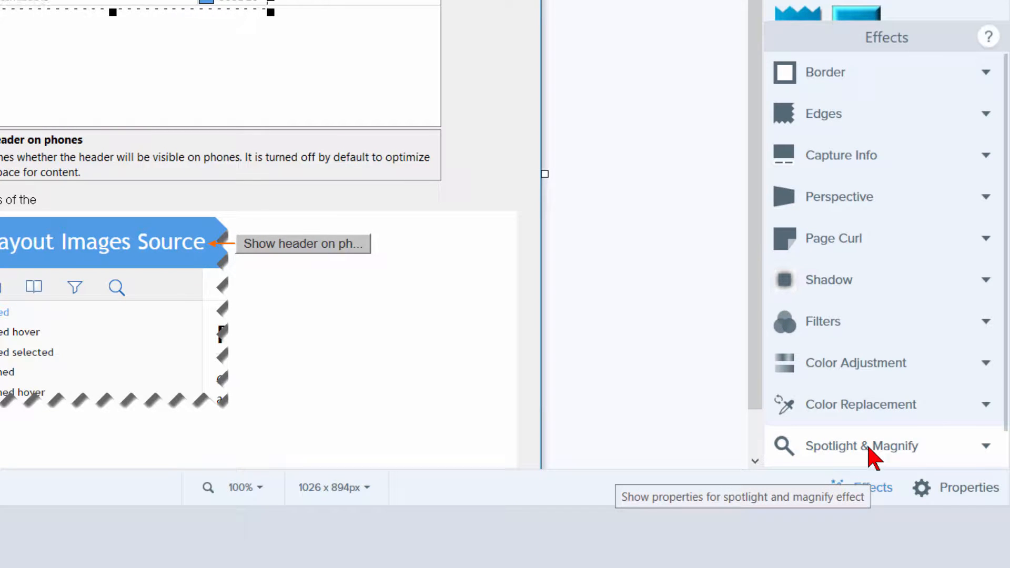
click(869, 456)
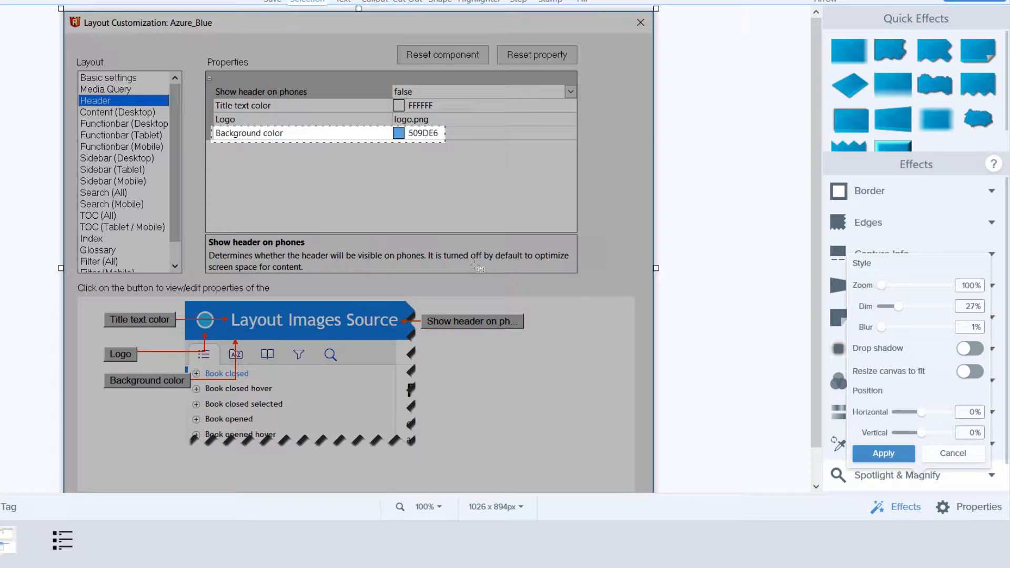
click(882, 459)
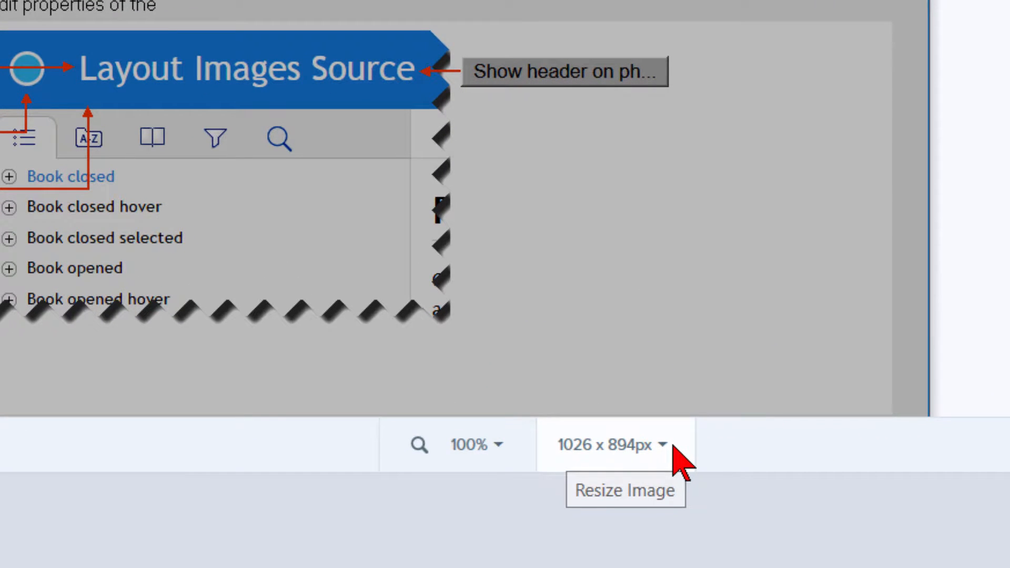
Resize the whole captured image to 60% of its width and height
click(674, 446)
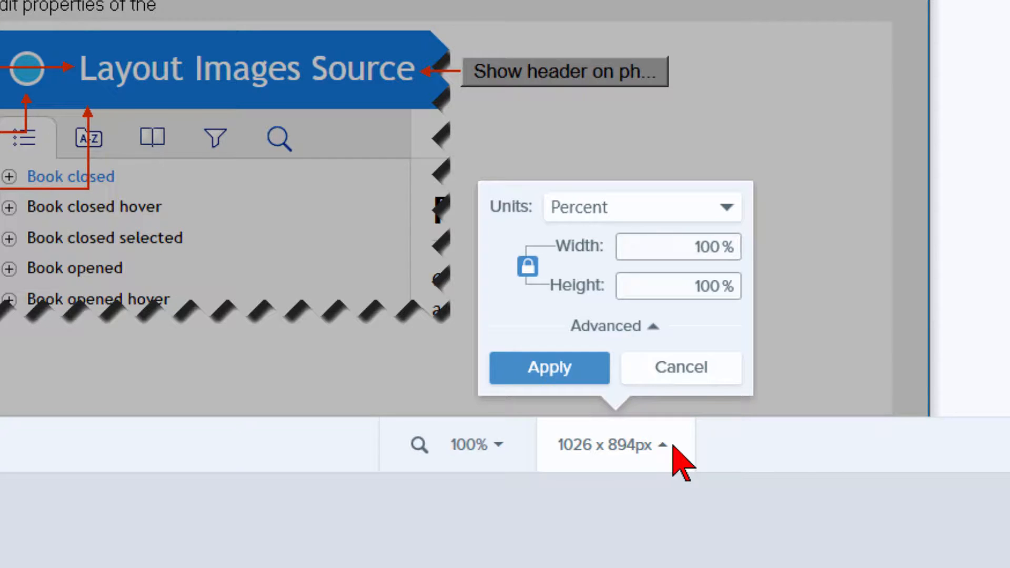
double_click(714, 246)
click(713, 247)
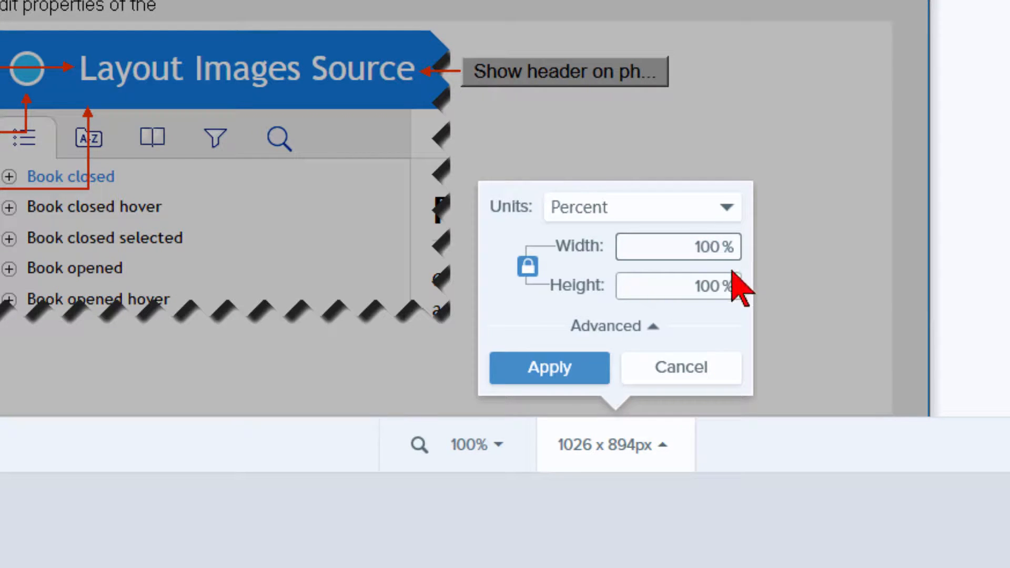
drag(712, 246, 683, 247)
text(60)
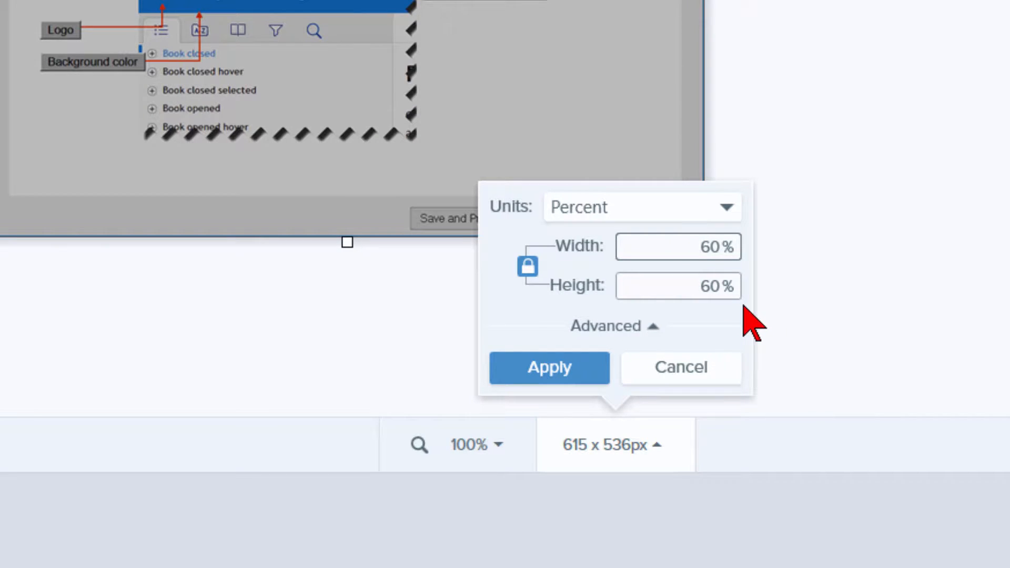
click(562, 370)
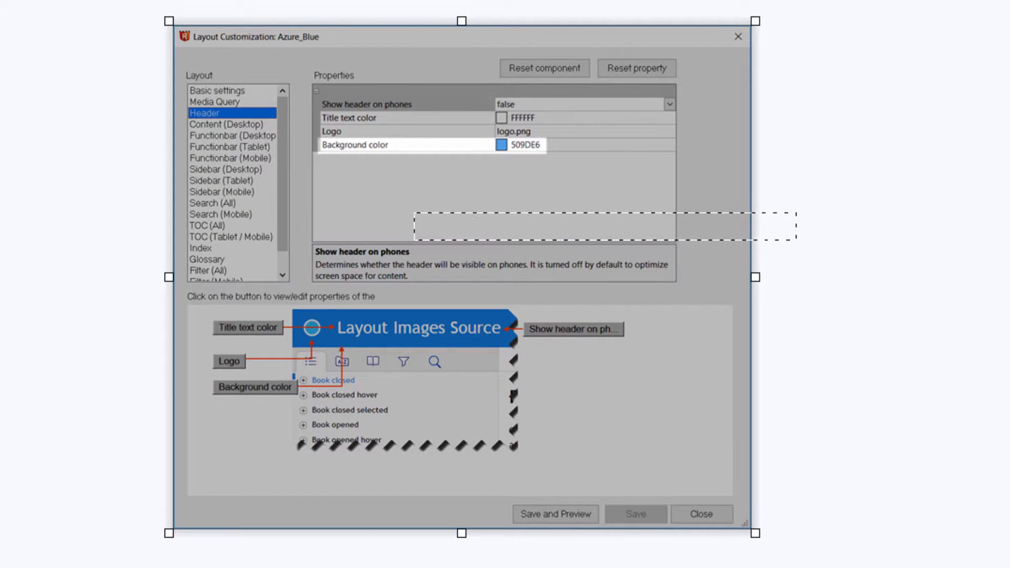
Paste the full-size copy of the Background color row, place it just below the spotlighted row, and flatten it
key(ctrl+v)
drag(629, 513, 495, 199)
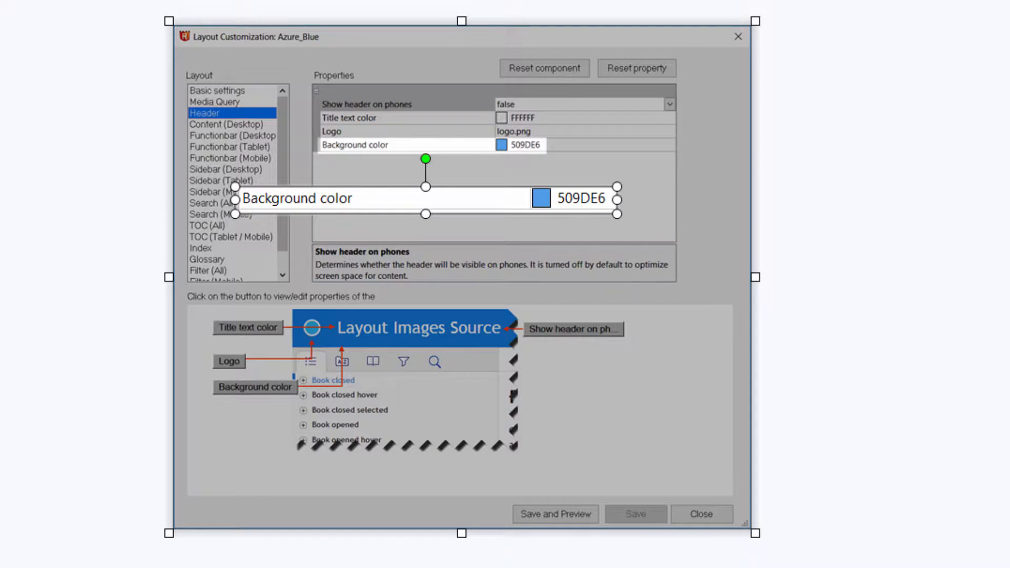
right_click(537, 196)
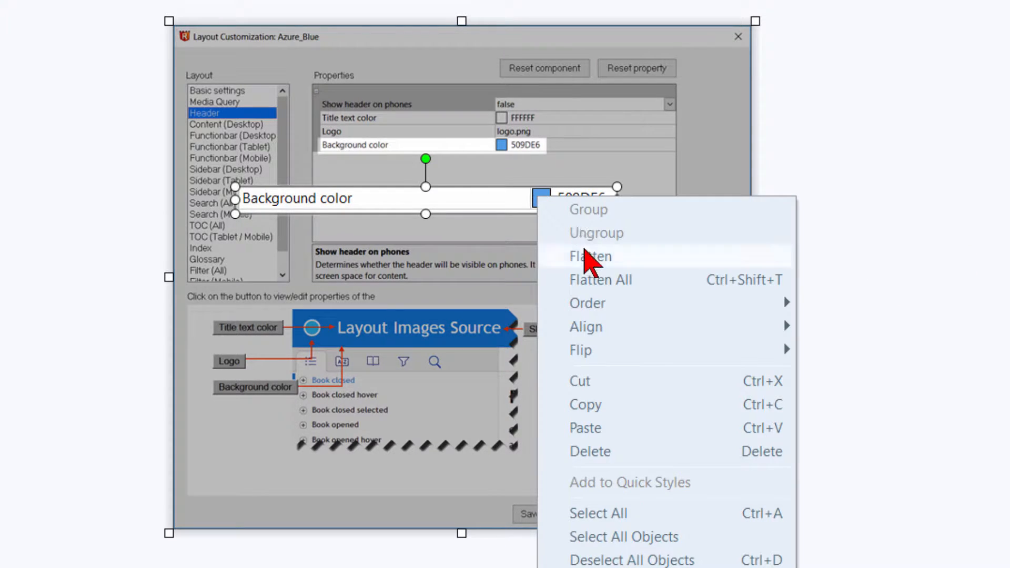
click(587, 256)
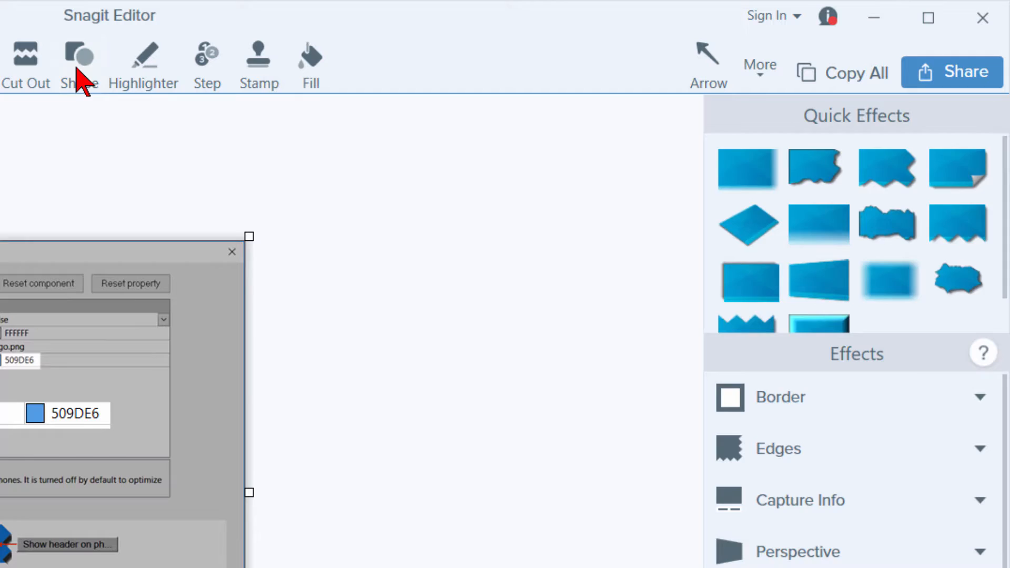
Draw a bright red outlined rectangle around the enlarged Background color row and fit its edges closely to the row
click(79, 74)
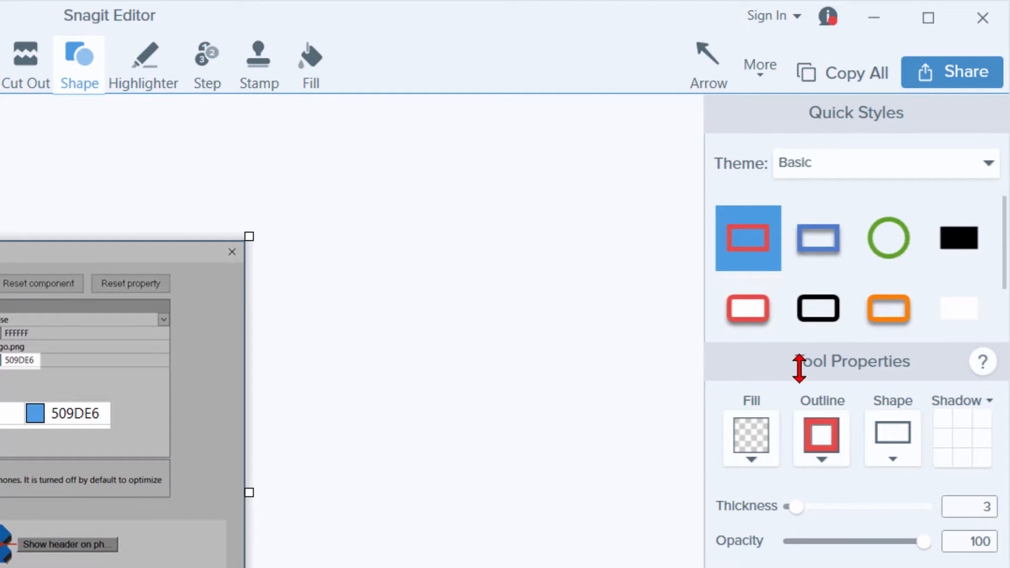
click(823, 459)
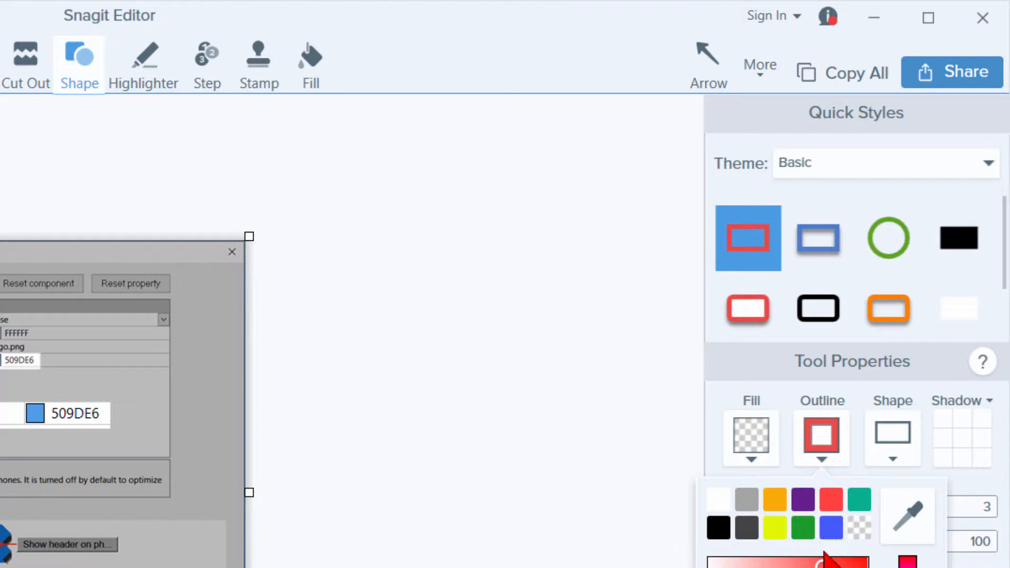
drag(823, 557, 873, 557)
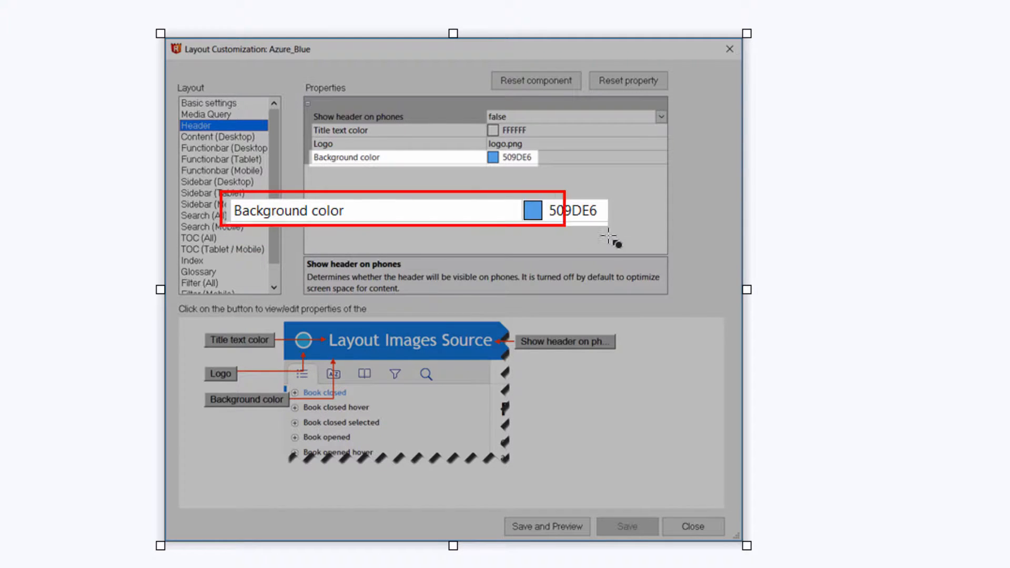
drag(609, 236, 611, 232)
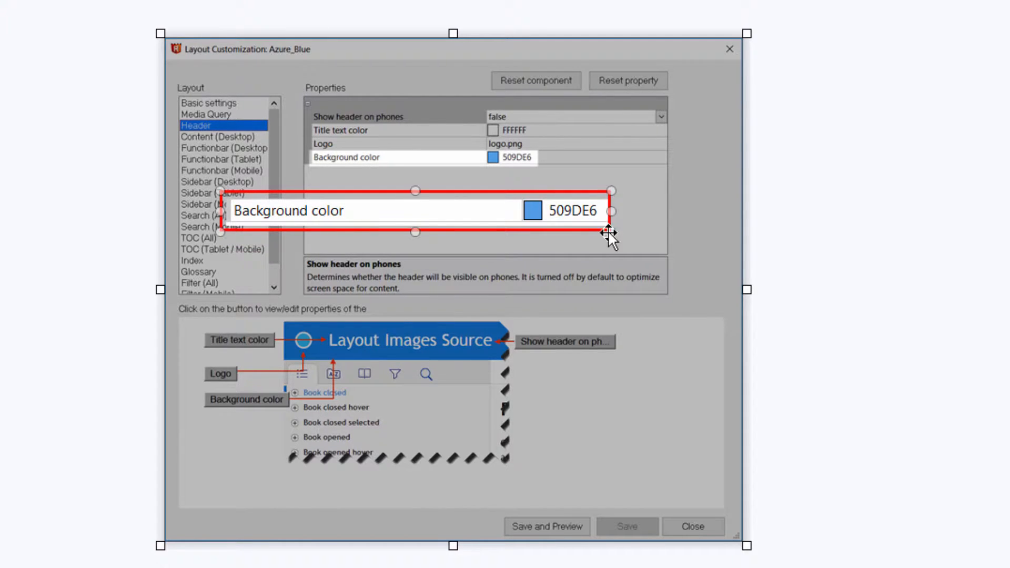
click(223, 230)
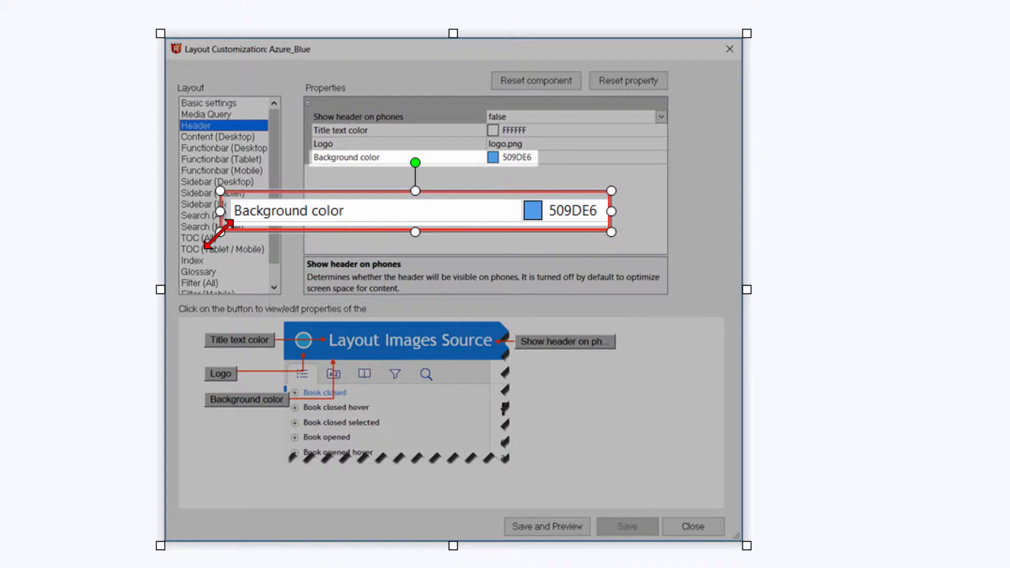
drag(219, 234, 227, 232)
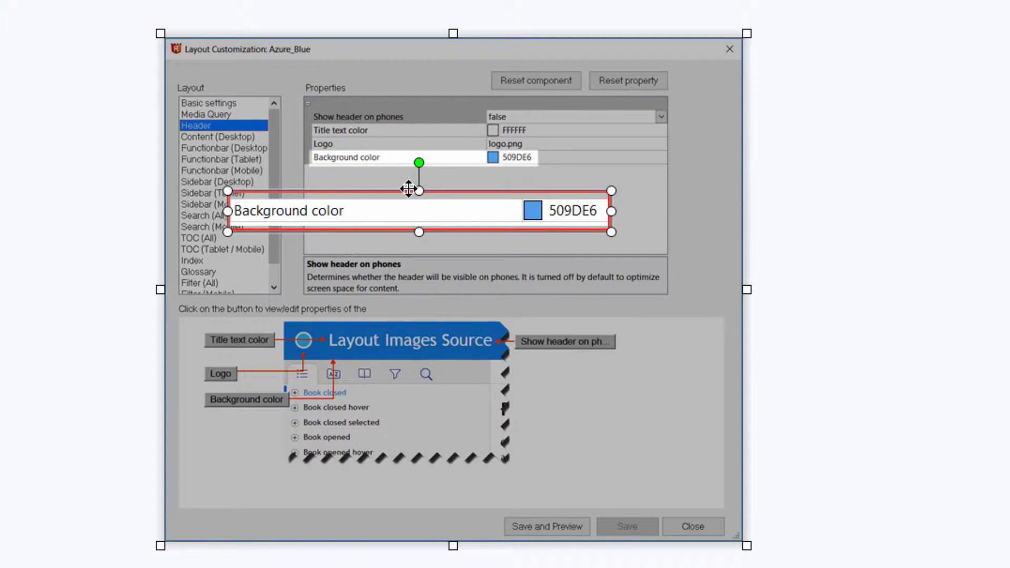
drag(422, 191, 419, 196)
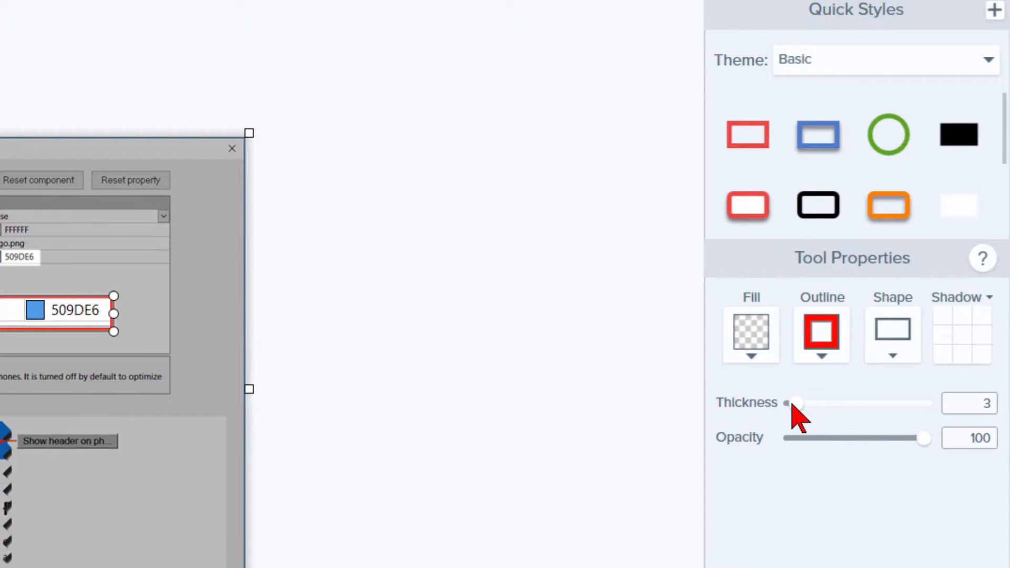
Set the red rectangle's outline thickness to 5 and flatten it into the image
drag(794, 404, 803, 404)
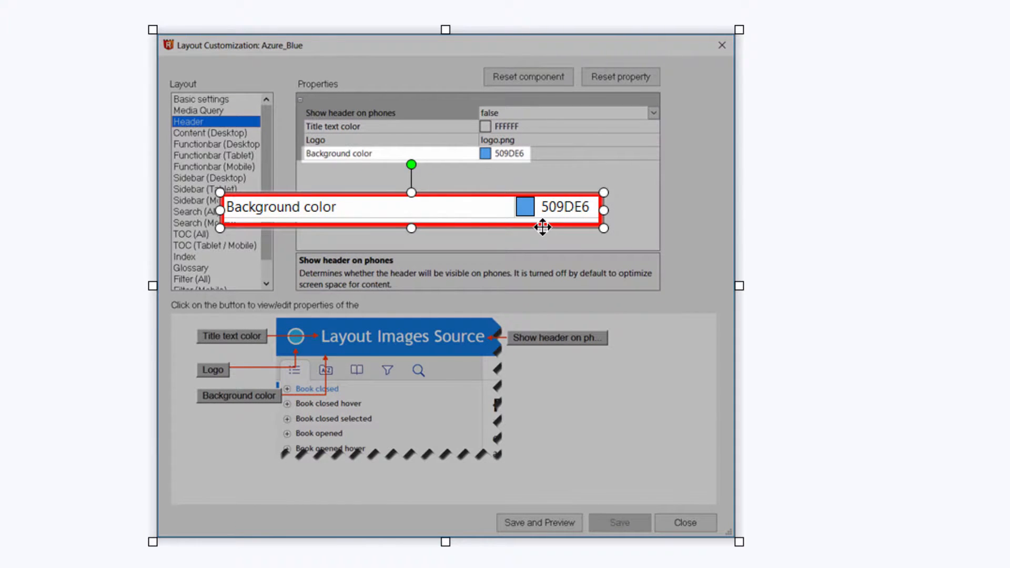
right_click(541, 227)
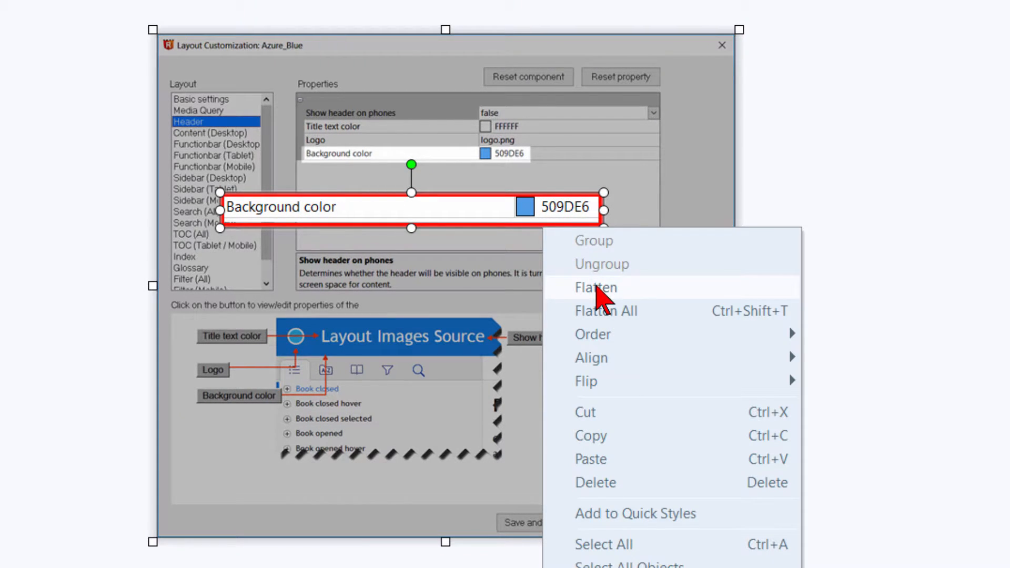
click(600, 289)
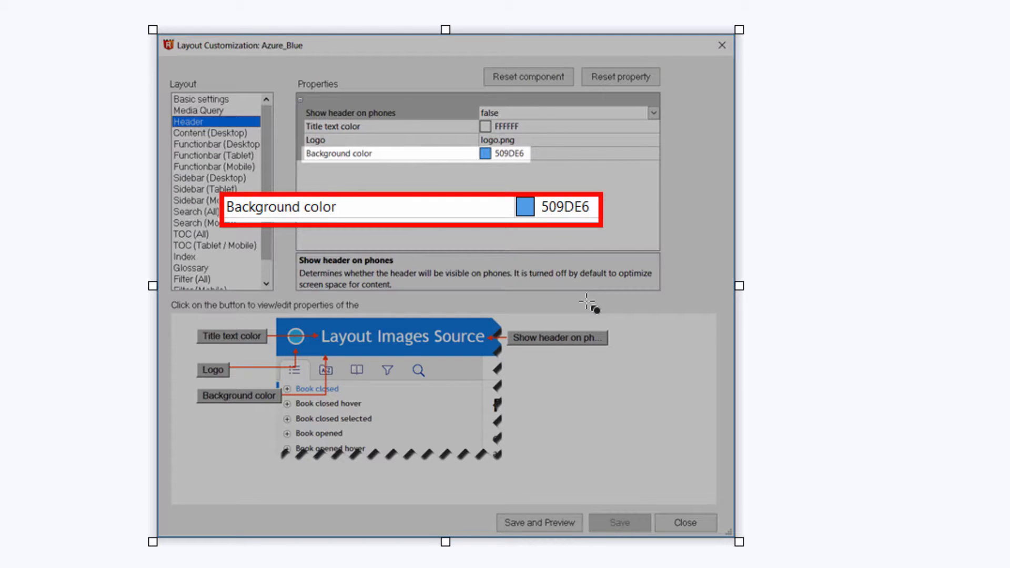
Set the Shape tool to a freeform polygon with an outline thickness of 1
scroll(582, 304, up, 1)
scroll(583, 298, up, 1)
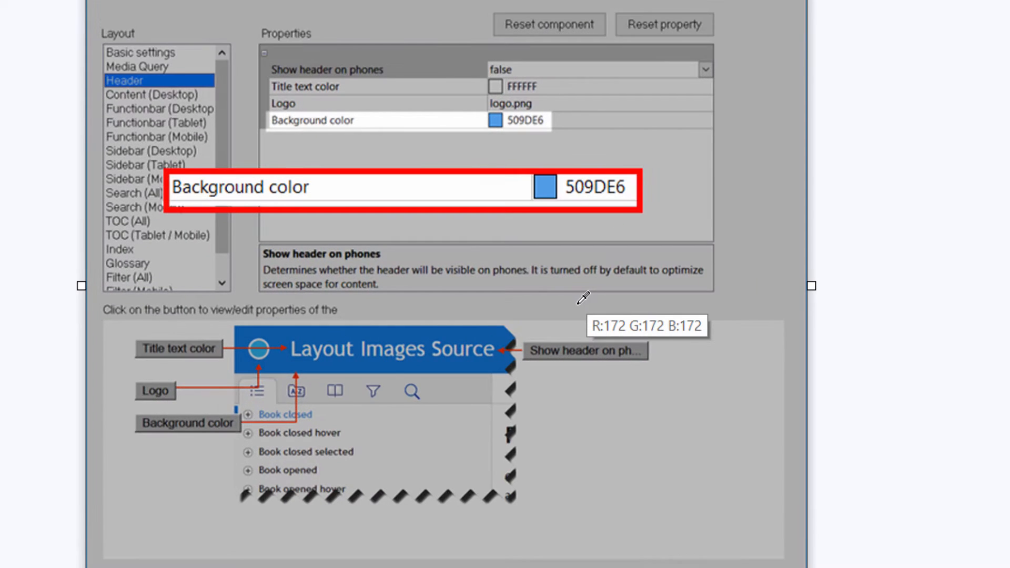
scroll(583, 298, up, 1)
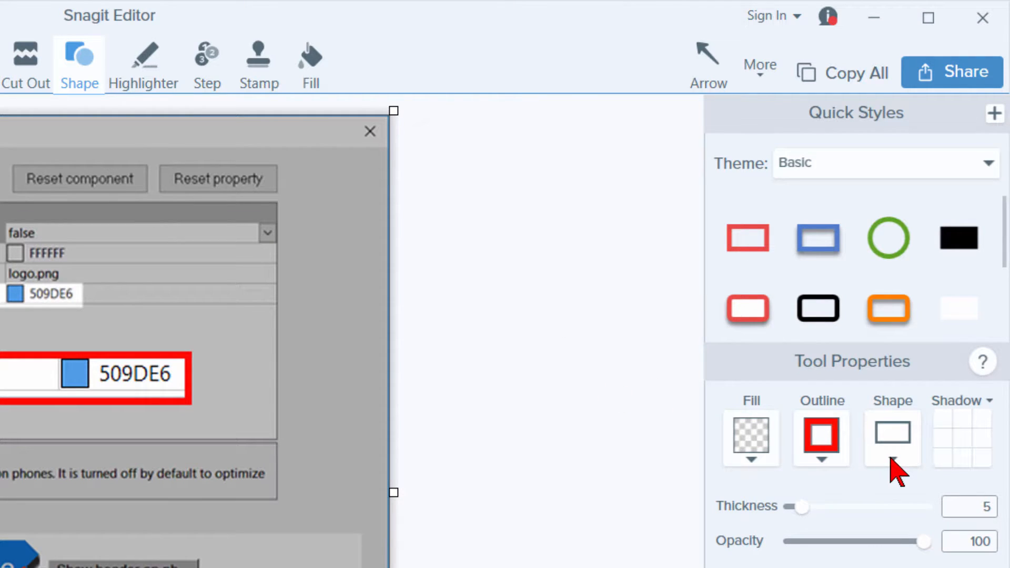
click(894, 471)
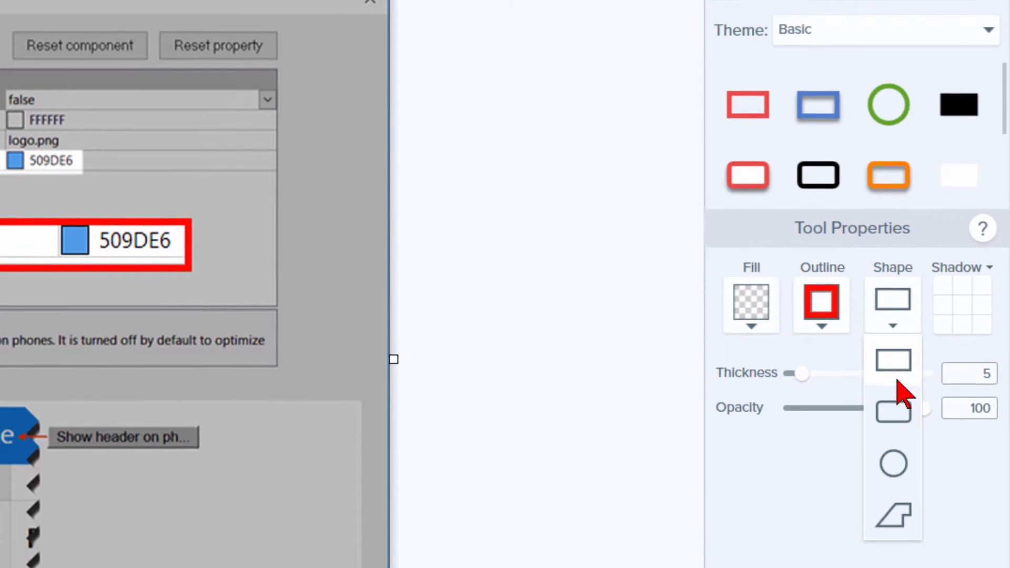
click(893, 513)
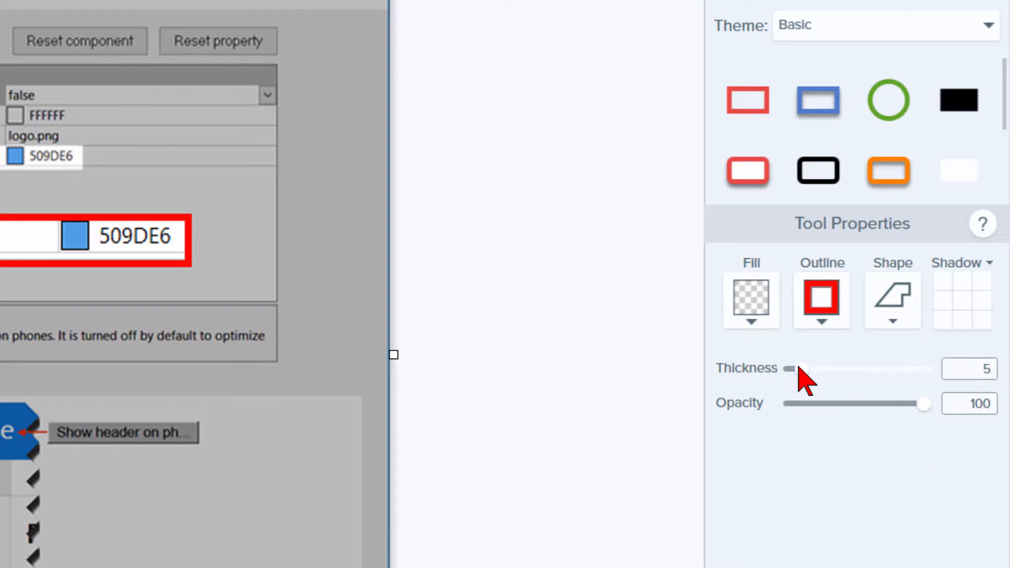
drag(799, 368, 783, 377)
Give the polygon shape a pure red fill and lower its opacity so it is semi-transparent
click(751, 322)
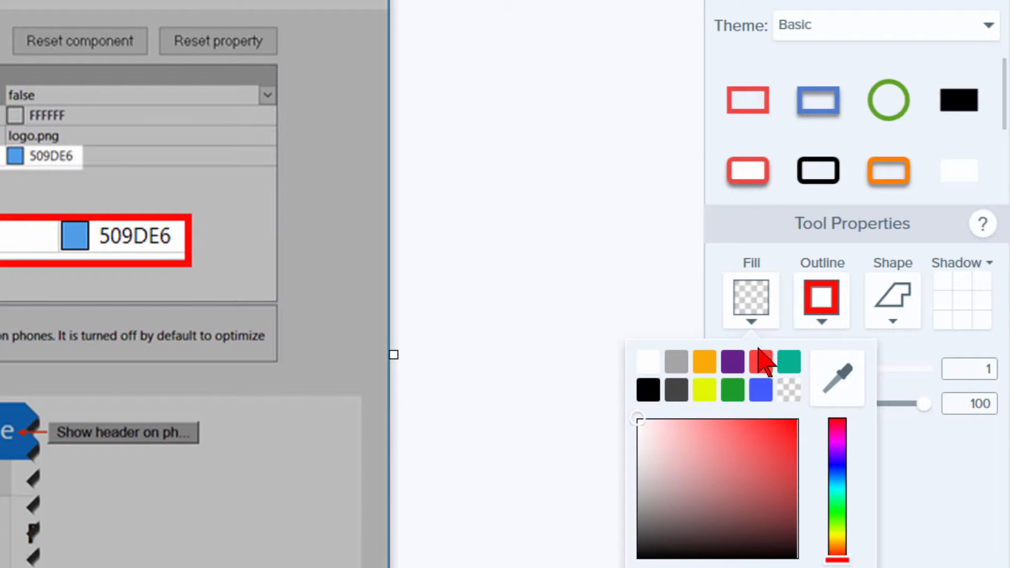
click(763, 369)
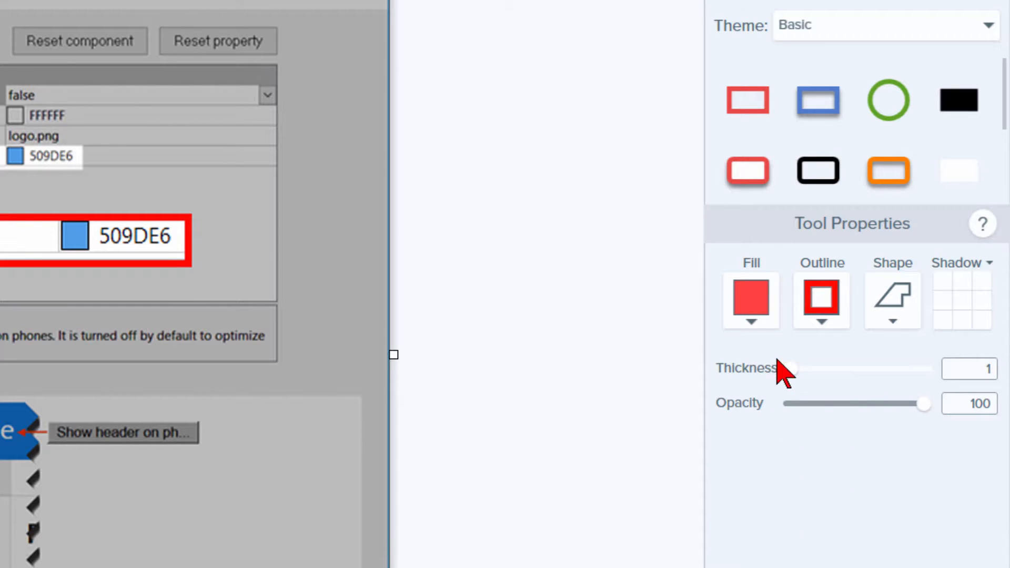
click(756, 326)
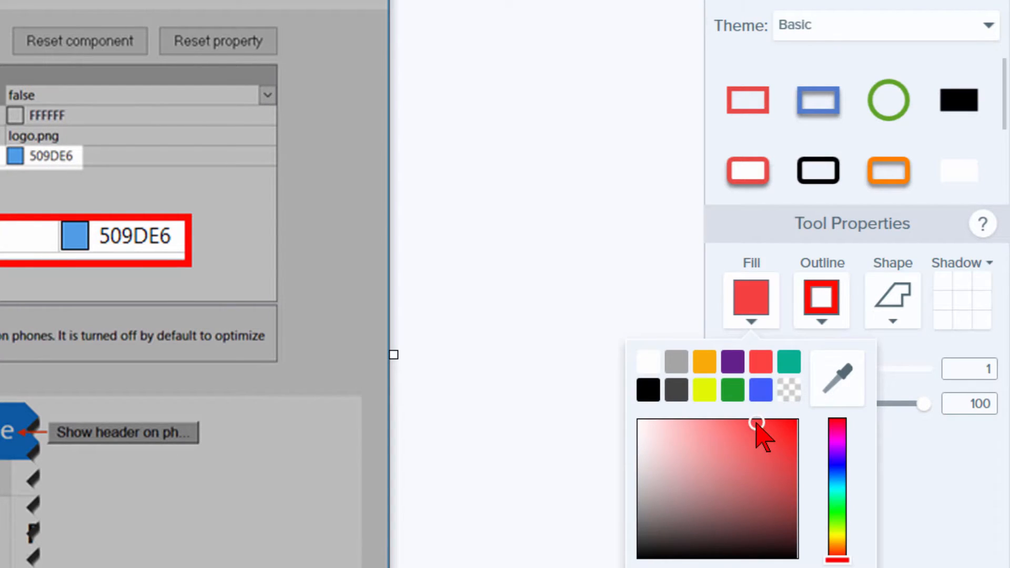
drag(758, 421, 808, 416)
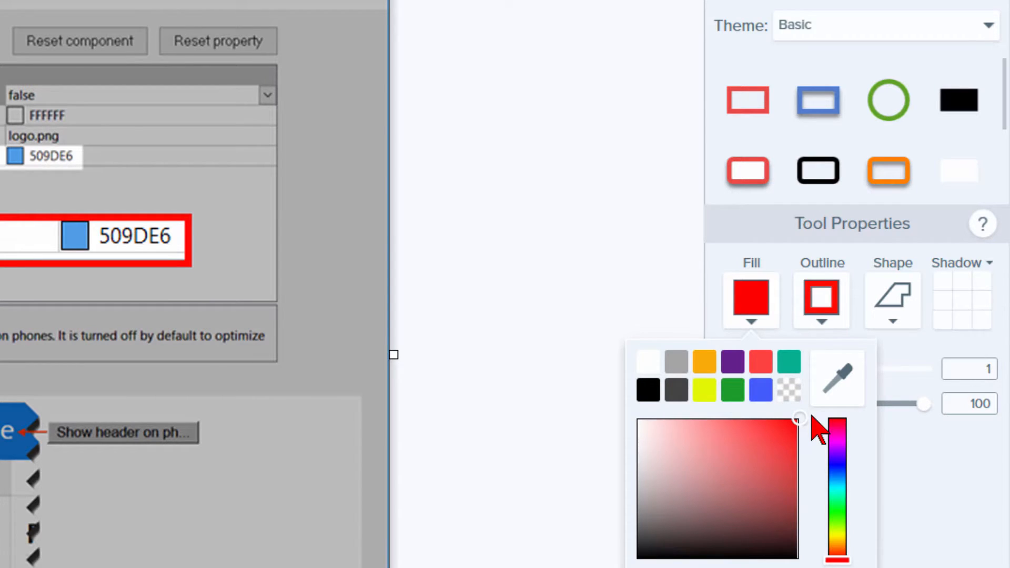
drag(921, 405, 855, 418)
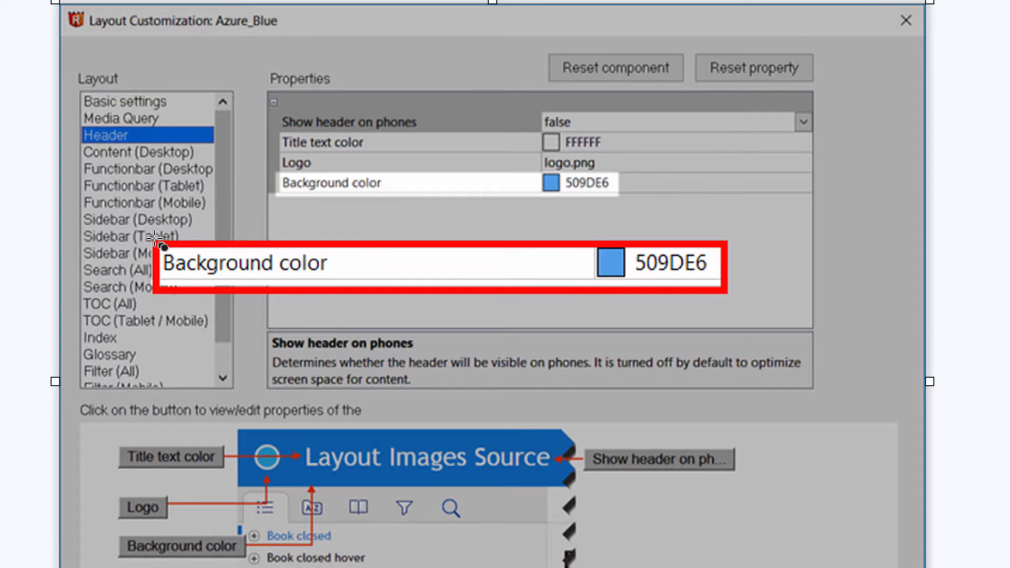
Draw a four-cornered polygon from the upper corners of the red-framed callout to the upper corners of the highlighted Background color row
mouse_move(157, 241)
mouse_down()
mouse_move(277, 171)
mouse_move(289, 180)
mouse_move(395, 181)
mouse_move(621, 174)
mouse_up()
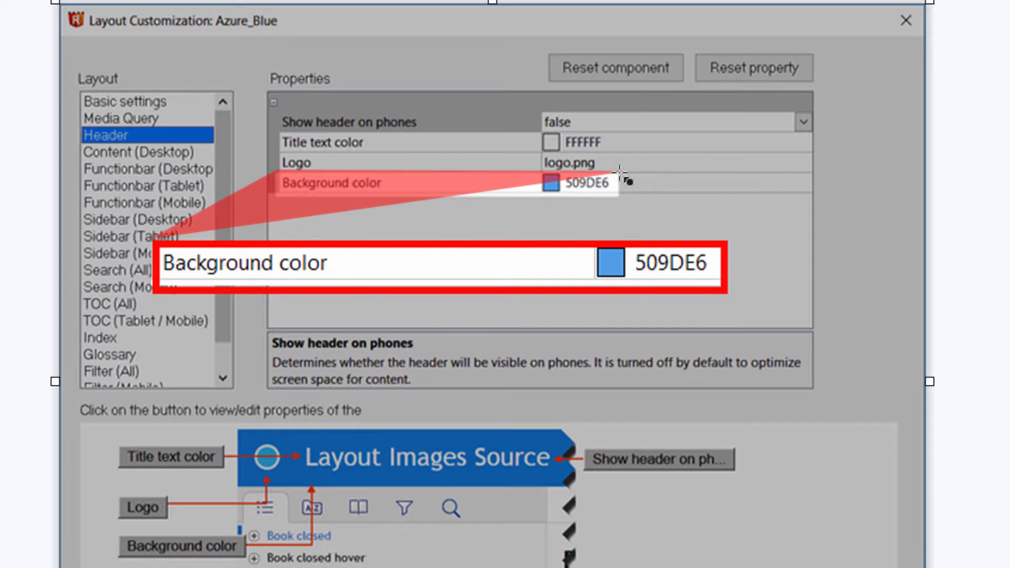
drag(621, 173, 728, 246)
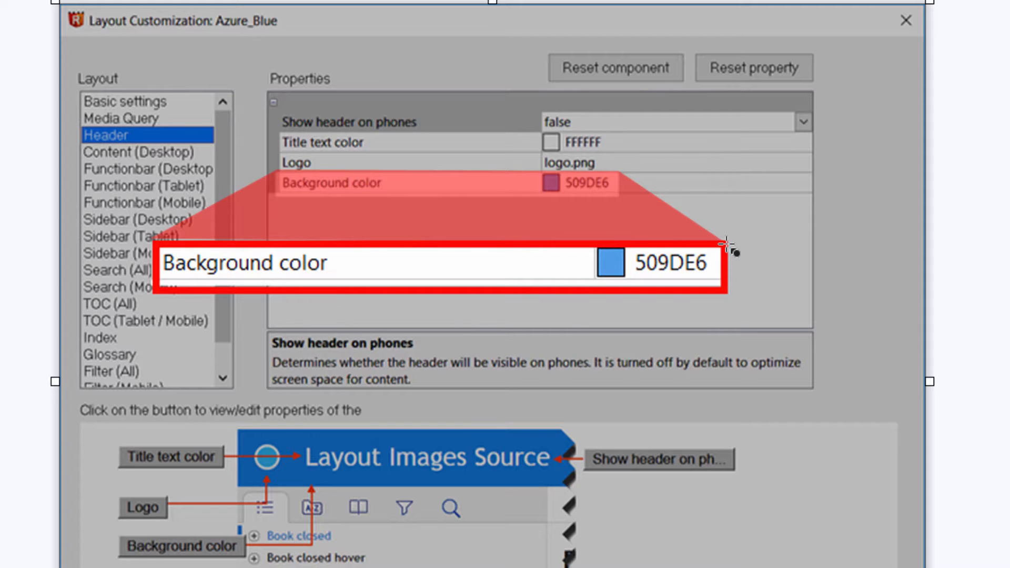
drag(726, 242, 727, 242)
key(shift+i)
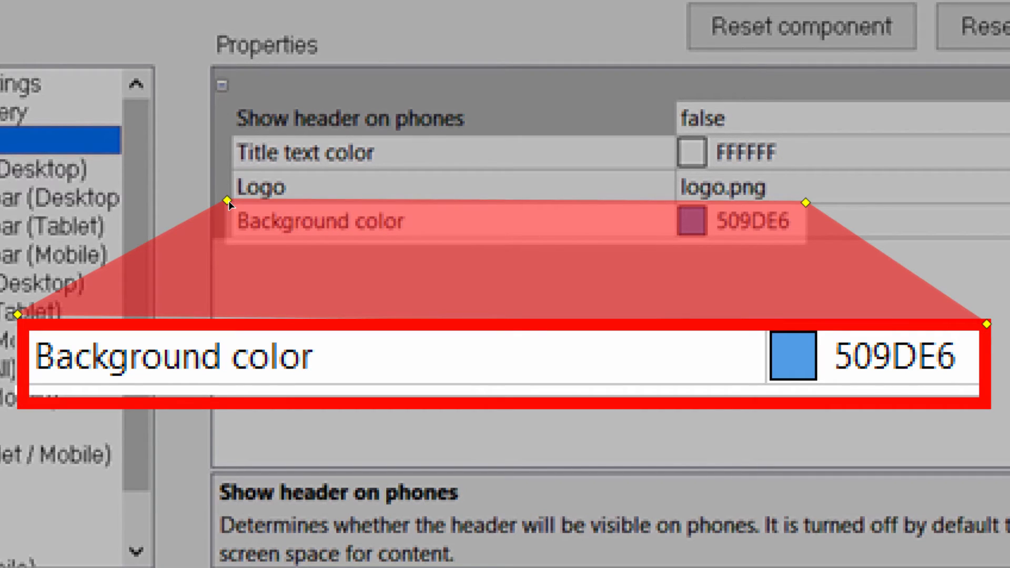
Fine-tune the polygon's corner points so they align exactly with the highlighted row and the red frame's upper corners
drag(228, 201, 228, 203)
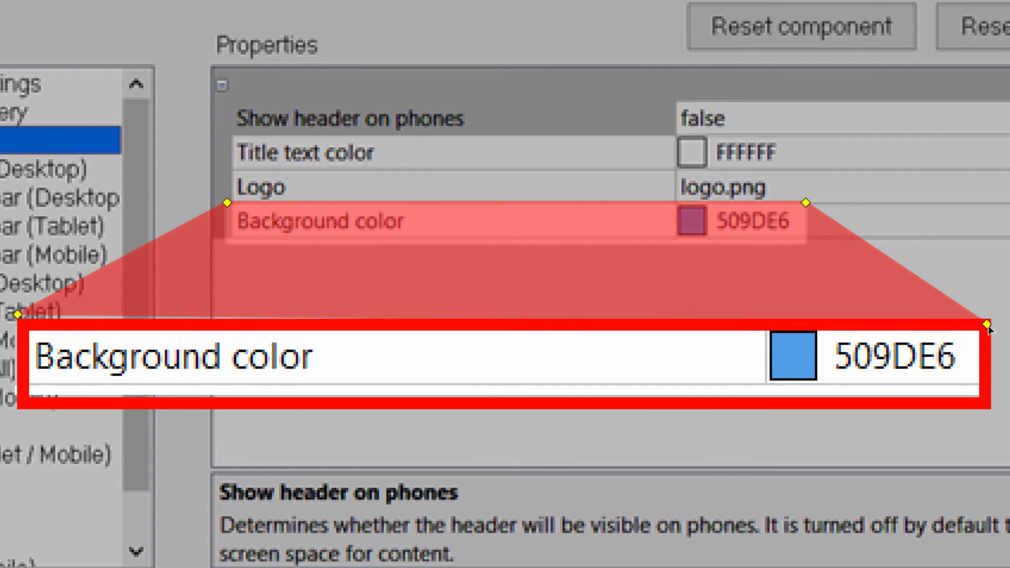
drag(989, 325, 990, 322)
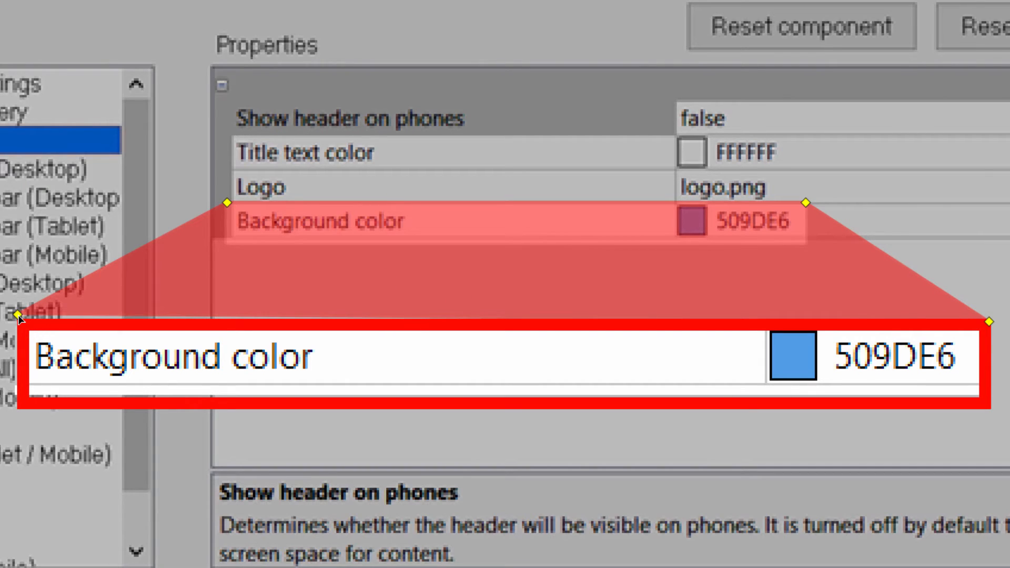
drag(19, 318, 20, 328)
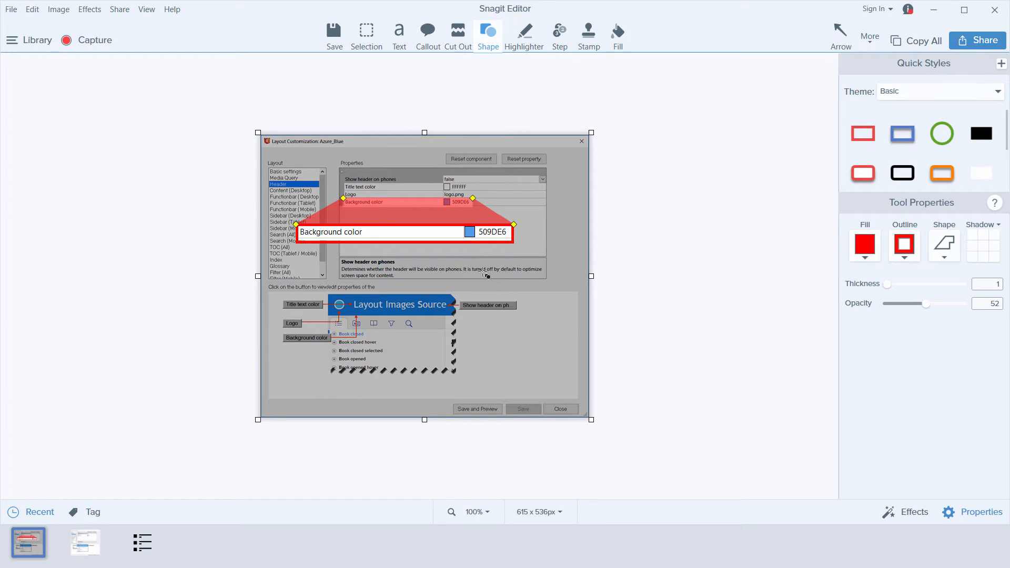
Deselect the connecting polygon, select it again and change its fill to black
click(366, 33)
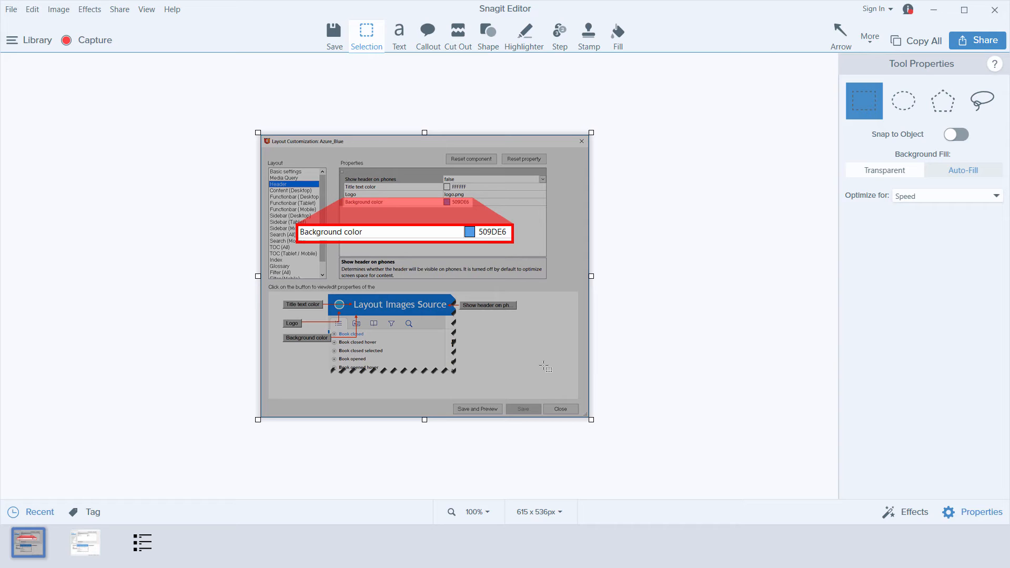
click(442, 214)
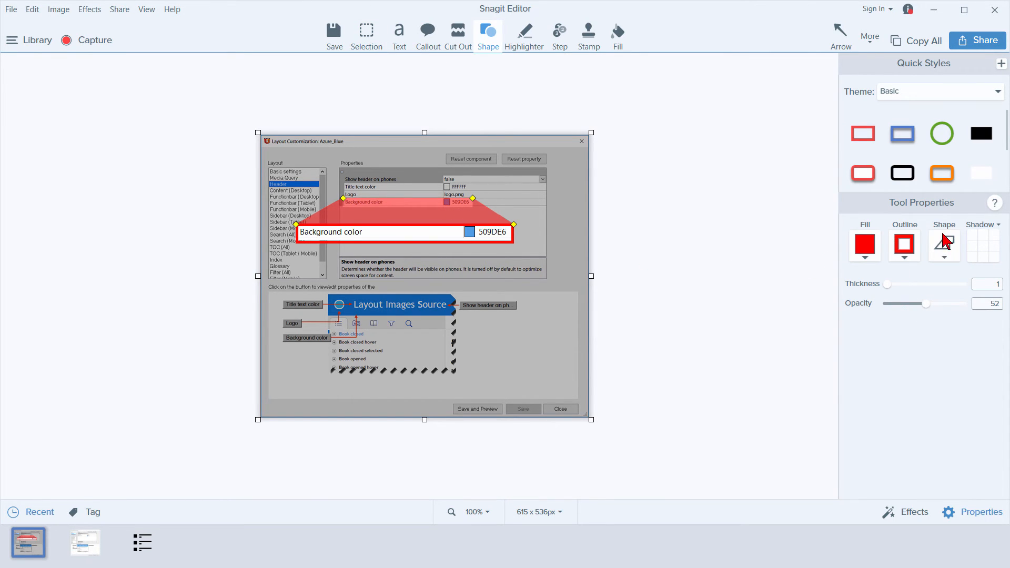
click(866, 262)
click(807, 298)
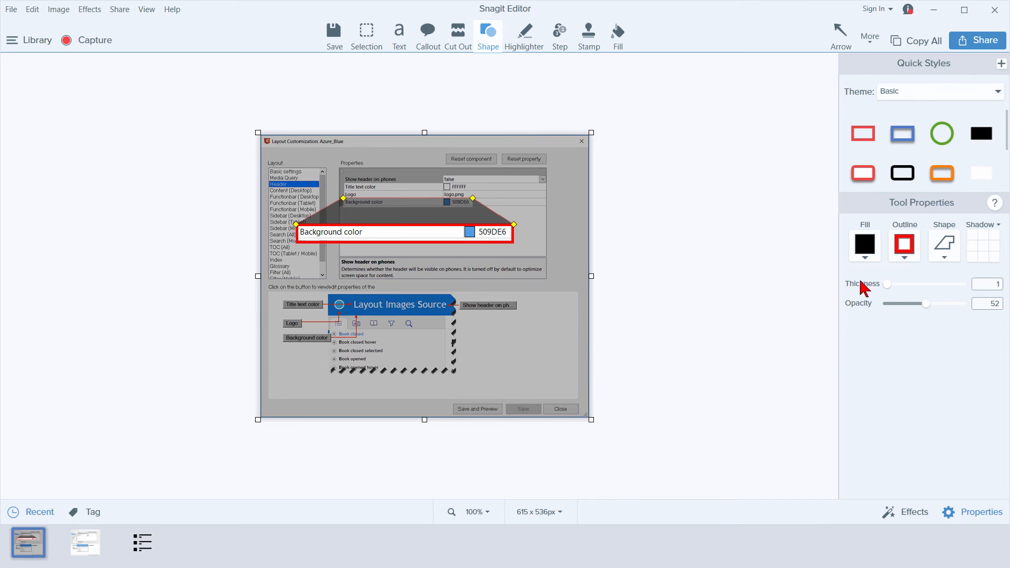
Change the connecting polygon's fill to the preset red, refine it to pure red #FF0000 and deselect the shape
click(865, 262)
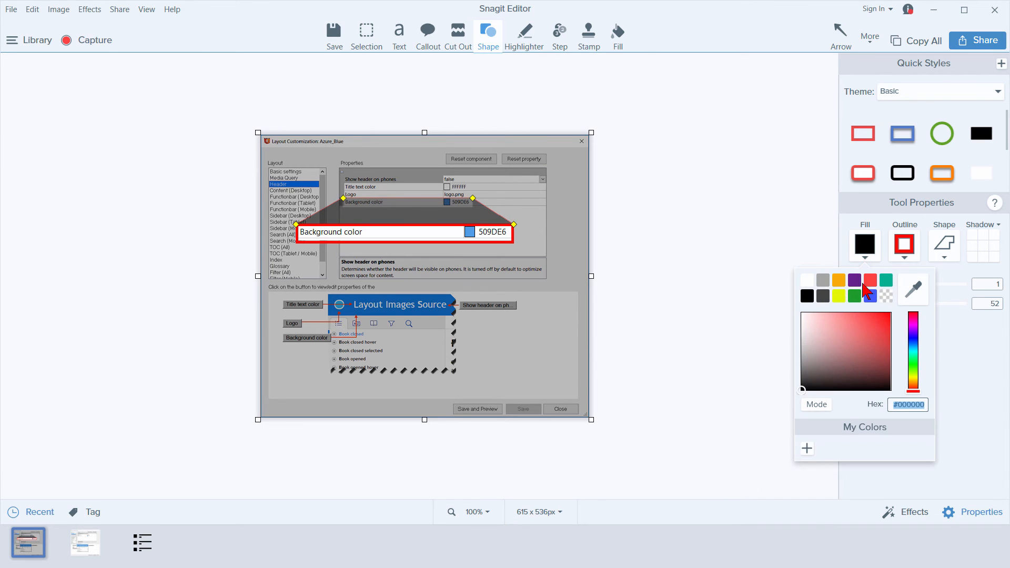
click(871, 280)
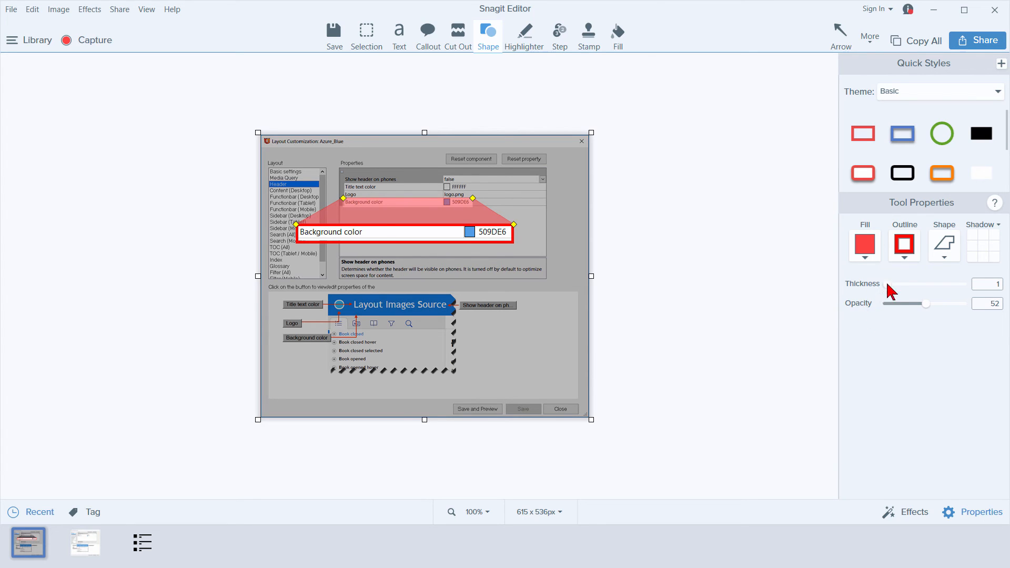
click(872, 258)
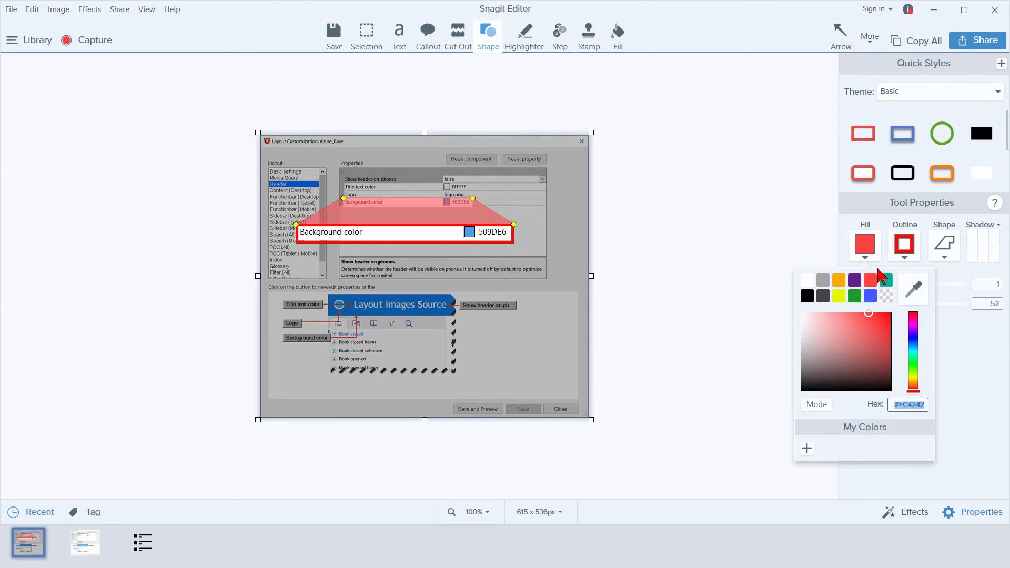
click(890, 314)
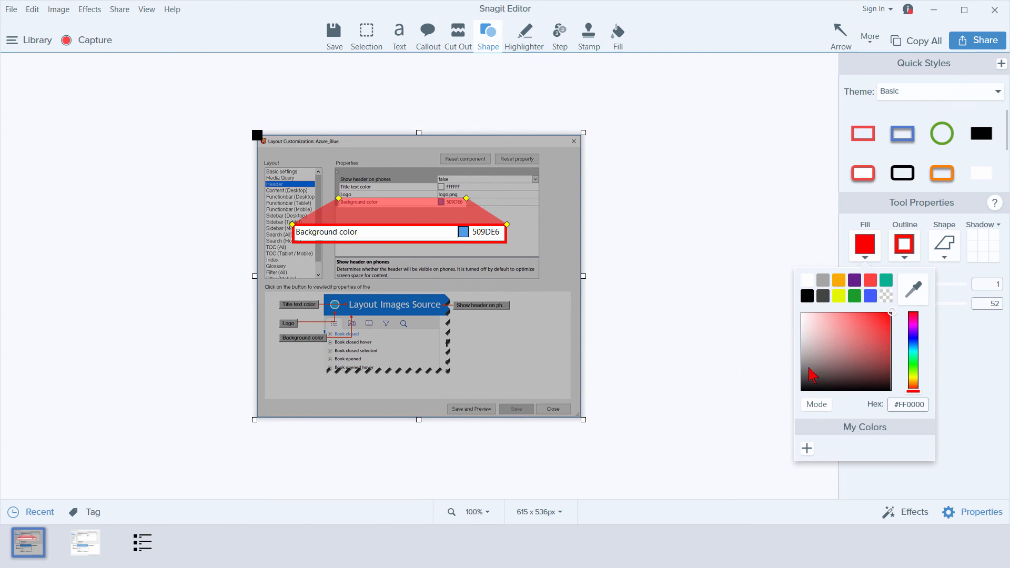
click(532, 341)
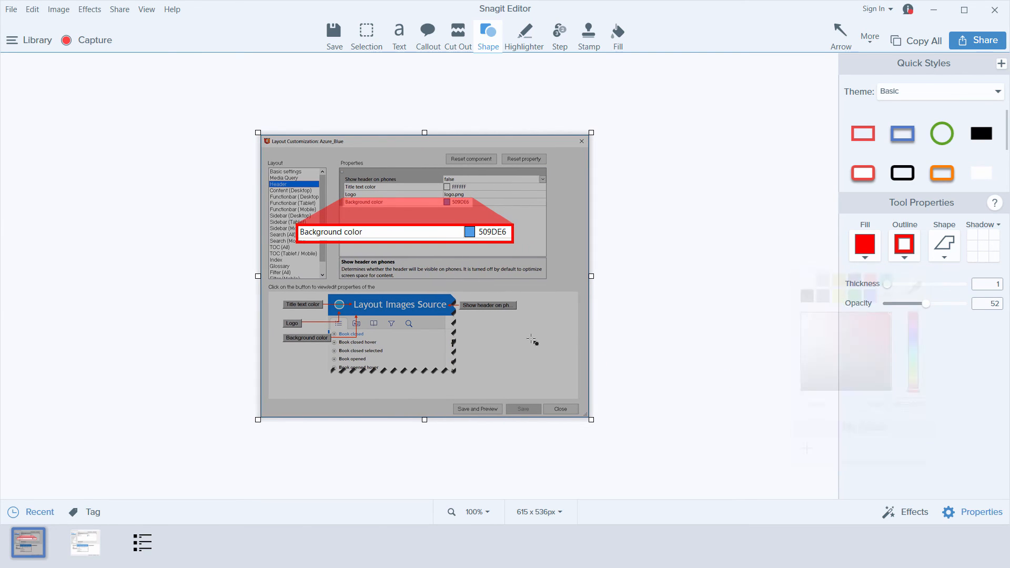